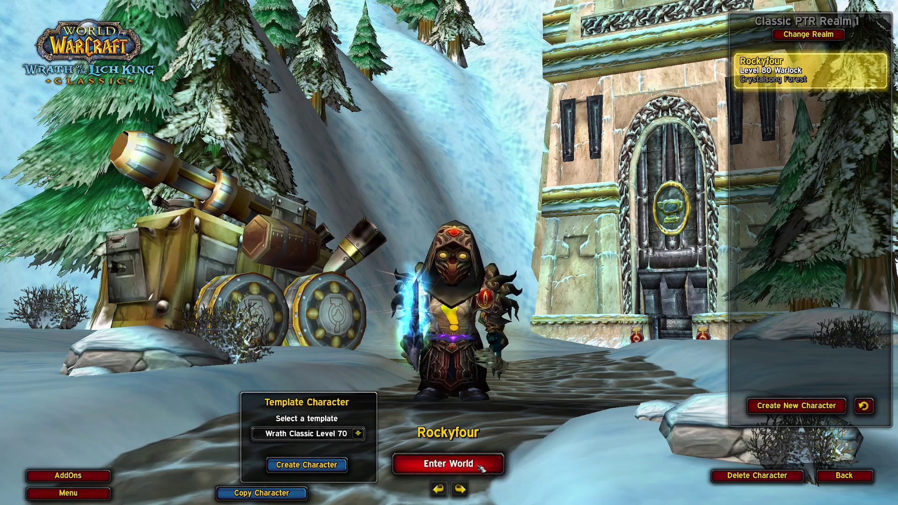
# - Enter the game world with the warlock and wait for ElvUI to load
pyautogui.click(481, 466)
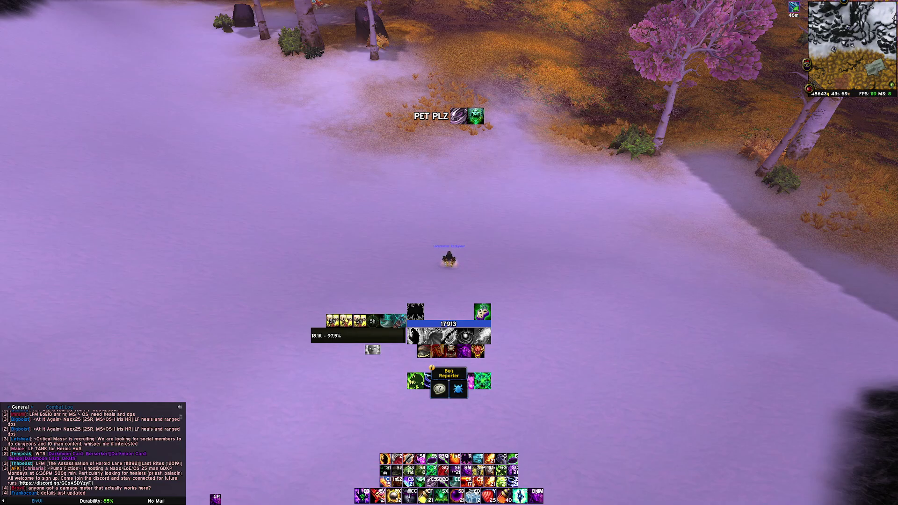
# - Send the /console synchronizeConfig 0 command, then briefly check system settings and resume play
pyautogui.press('Return')
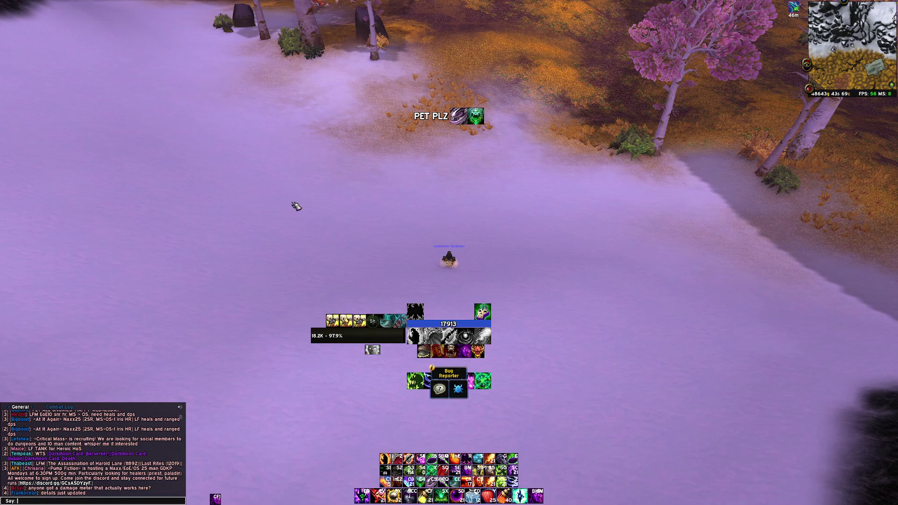
pyautogui.write('/console synchronizeConfig 0')
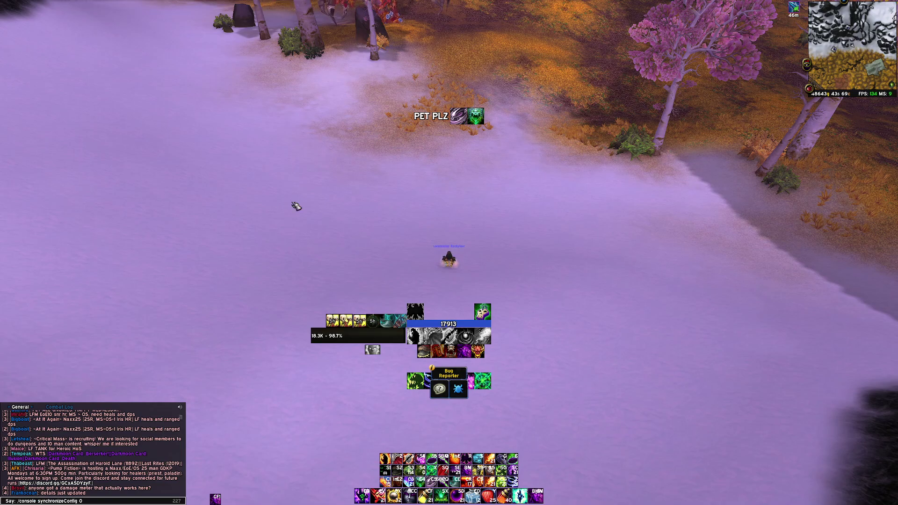
pyautogui.press('Return')
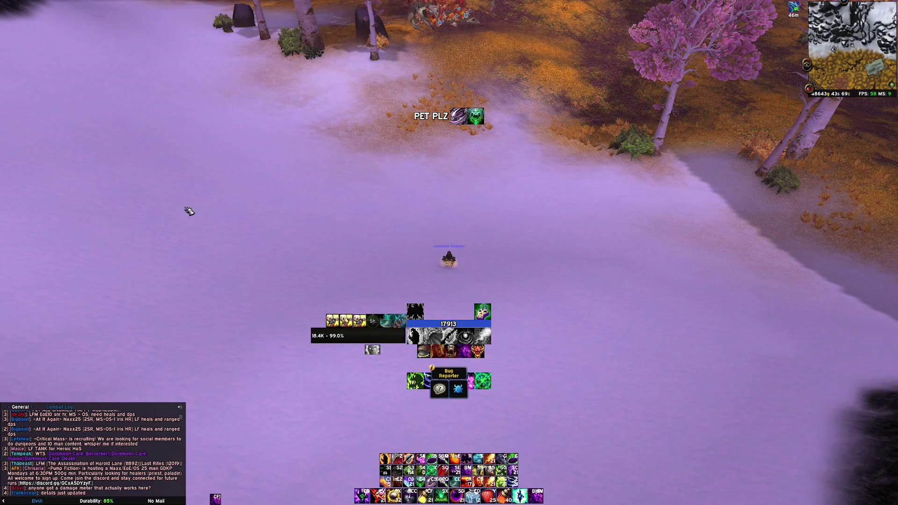
pyautogui.press('Escape')
pyautogui.click(448, 226)
pyautogui.press('Escape')
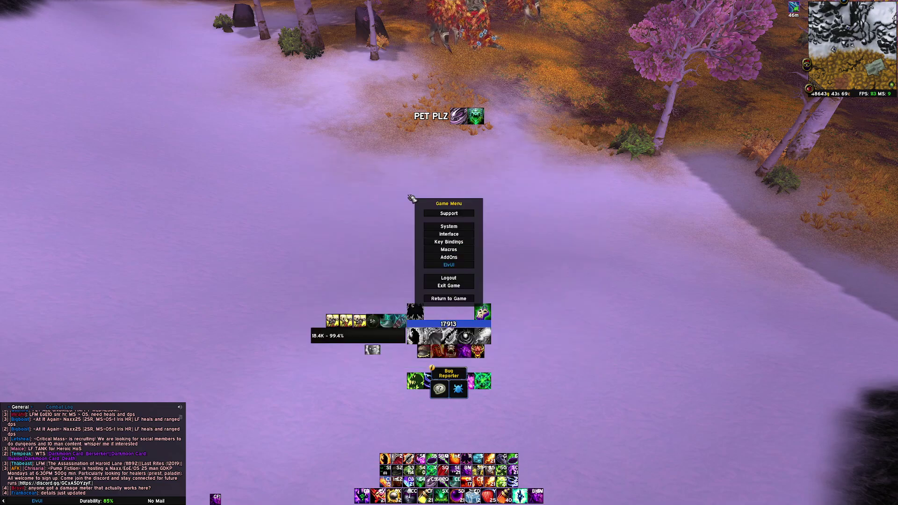
pyautogui.click(456, 299)
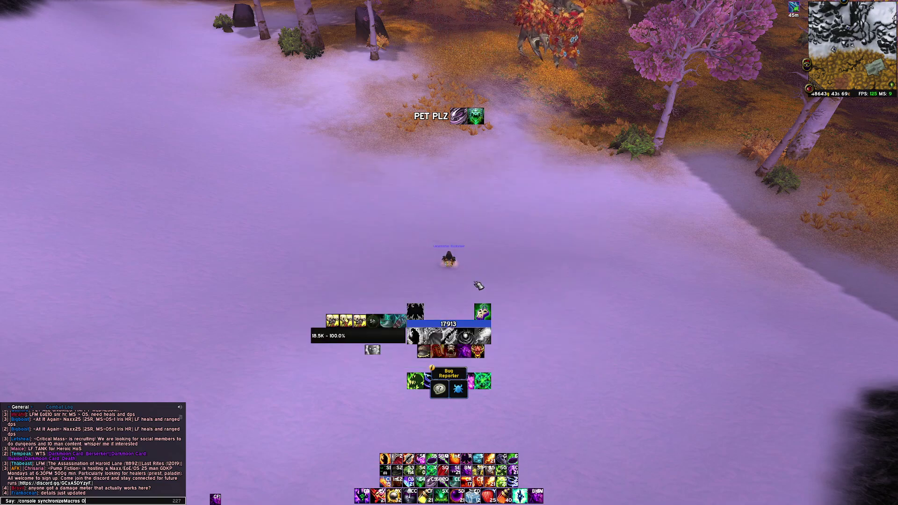
# - Bring up the game menu again to quit the game
pyautogui.press('Escape')
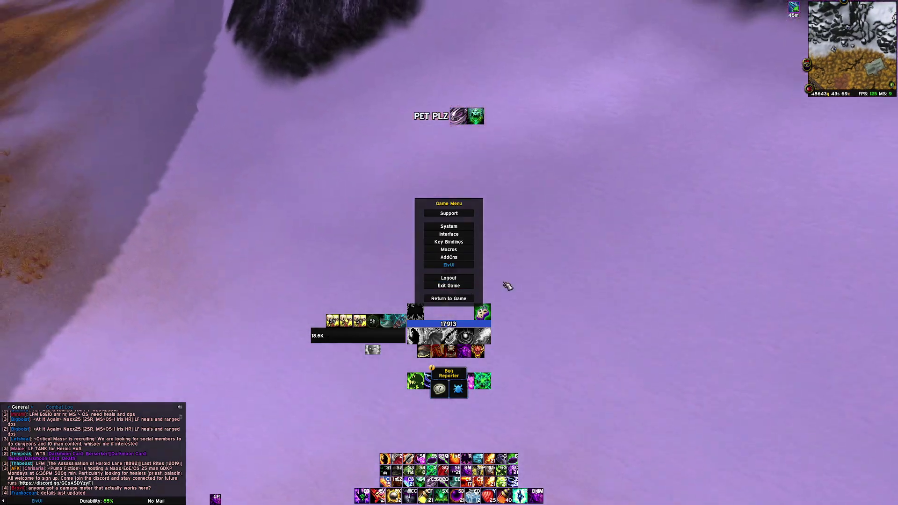
# - Exit the game and return to the Battle.net launcher on the Wrath Classic PTR
pyautogui.click(460, 286)
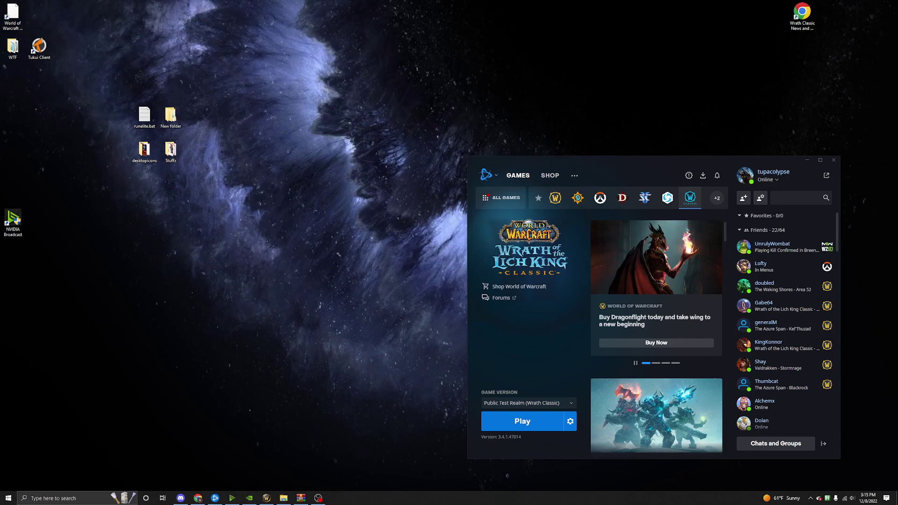
# - Bring up two File Explorer windows, the second placed on the right side
pyautogui.press('super+e')
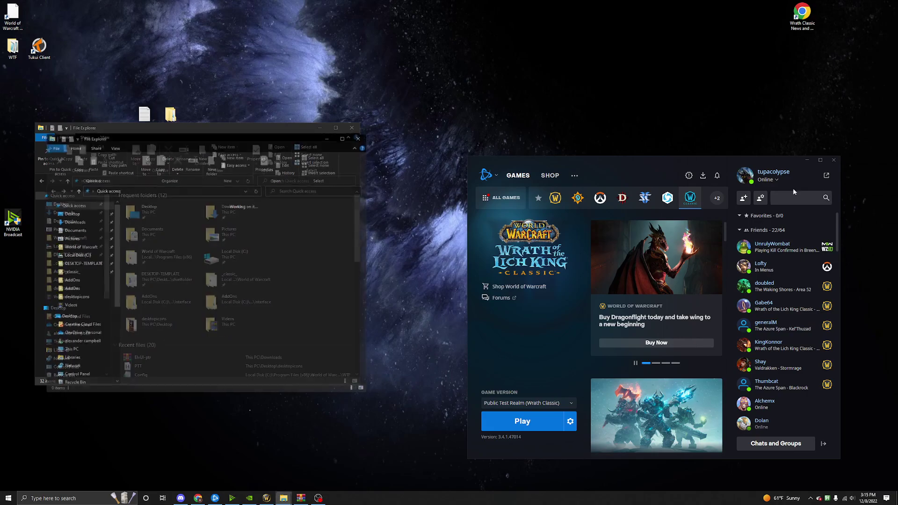
pyautogui.press('super+e')
pyautogui.click(806, 161)
pyautogui.moveTo(225, 133)
pyautogui.mouseDown()
pyautogui.moveTo(623, 150)
pyautogui.moveTo(629, 133)
pyautogui.mouseUp()
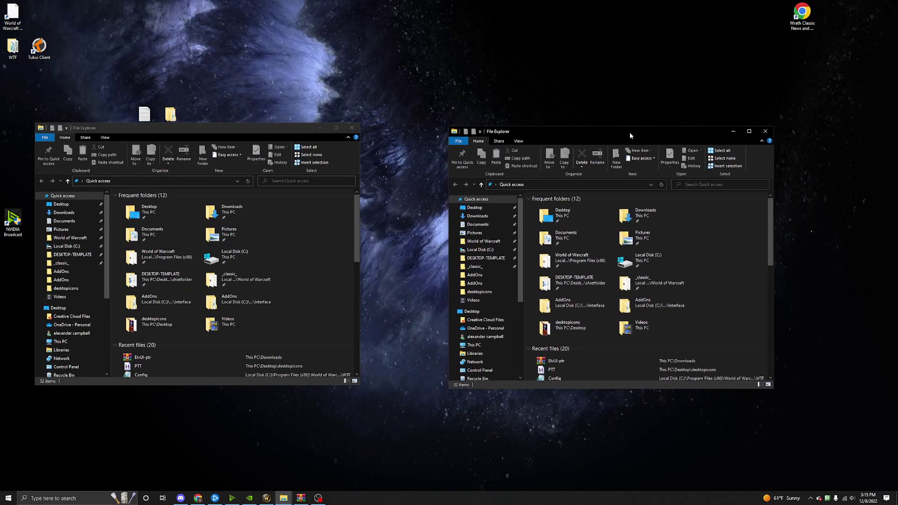
# - Show the live _classic_ folder on the left and the _classic_ptr_ folder on the right
pyautogui.click(70, 237)
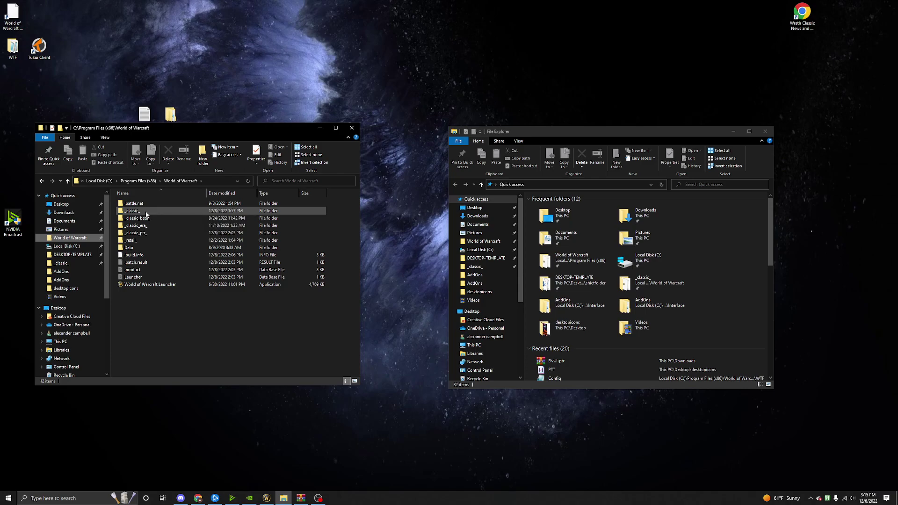
pyautogui.doubleClick(147, 214)
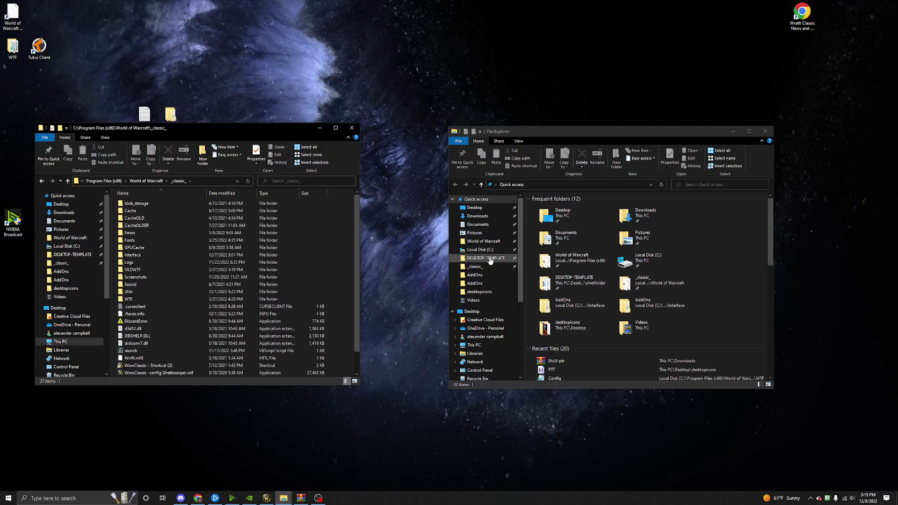
pyautogui.click(484, 240)
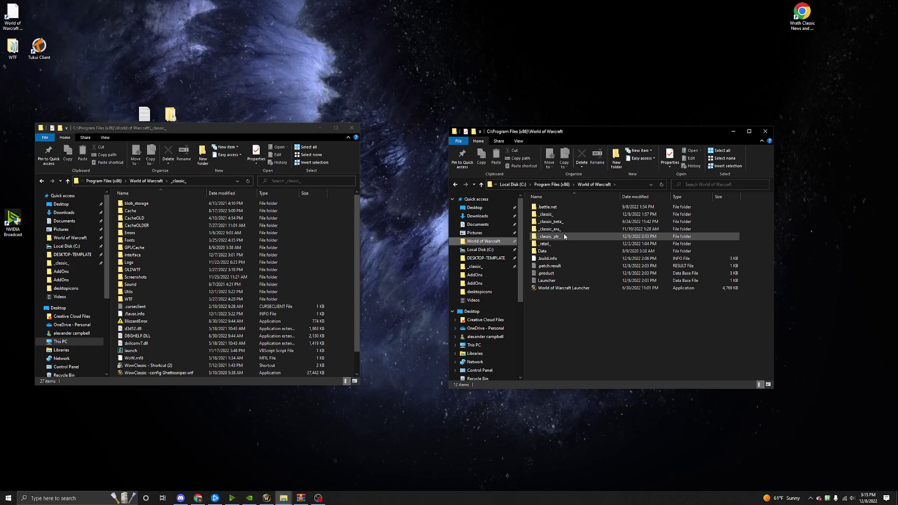
pyautogui.doubleClick(562, 236)
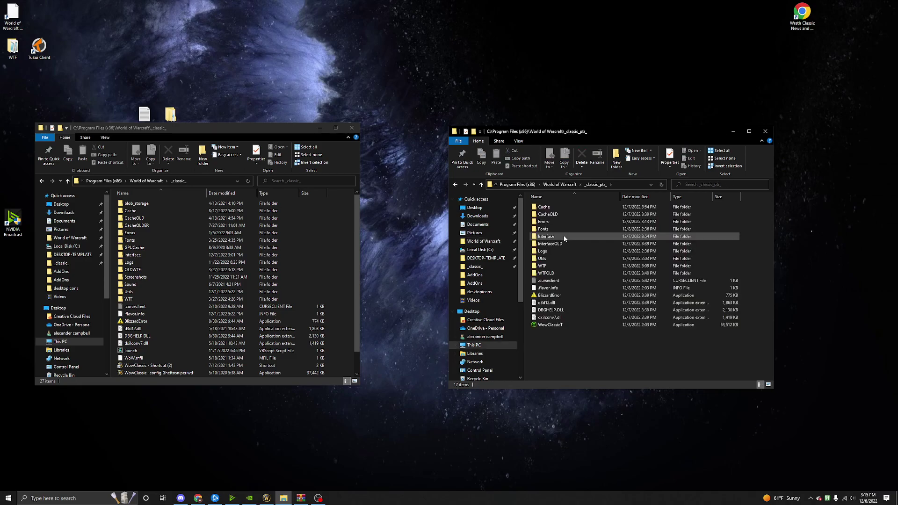
# - Peek into the live WTF folder, return to _classic_, and highlight the PTR WTF folder
pyautogui.doubleClick(182, 300)
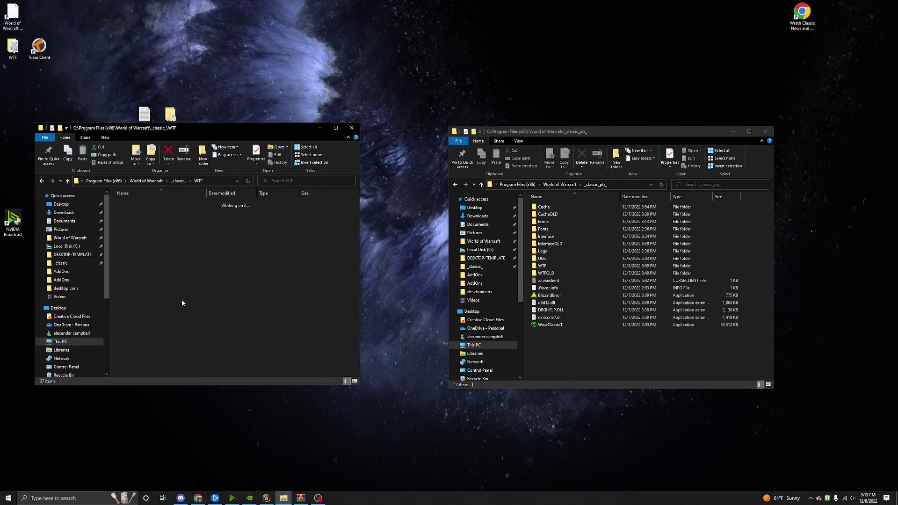
pyautogui.click(41, 181)
pyautogui.click(140, 255)
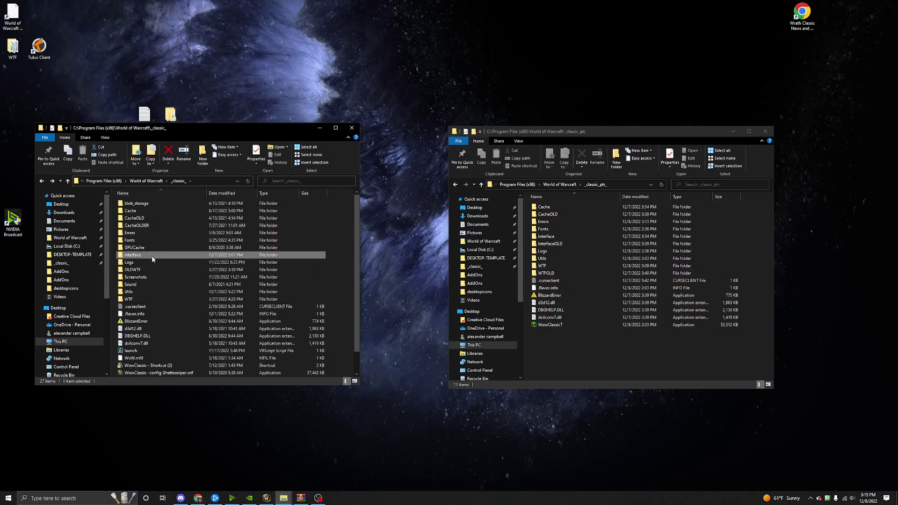
pyautogui.click(569, 236)
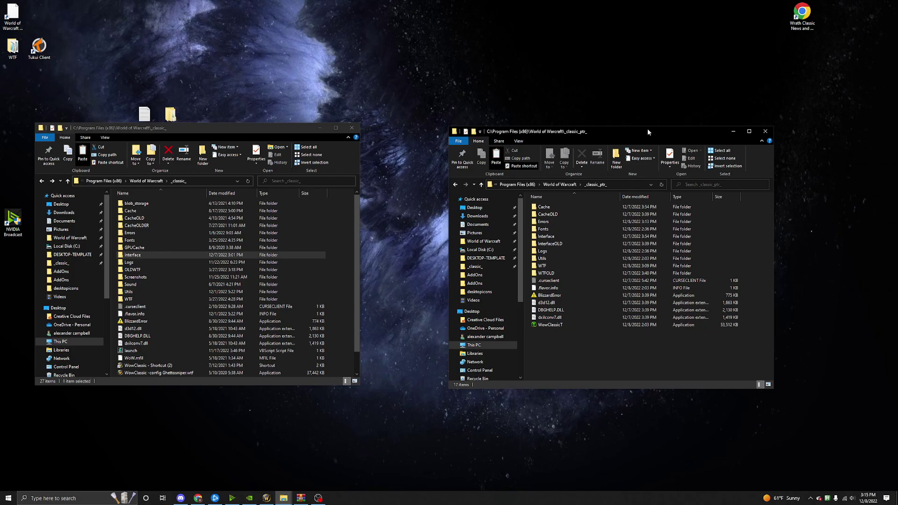
# - Open both WTF folders and select the live SavedVariables folder and Config file
pyautogui.doubleClick(158, 296)
pyautogui.click(548, 266)
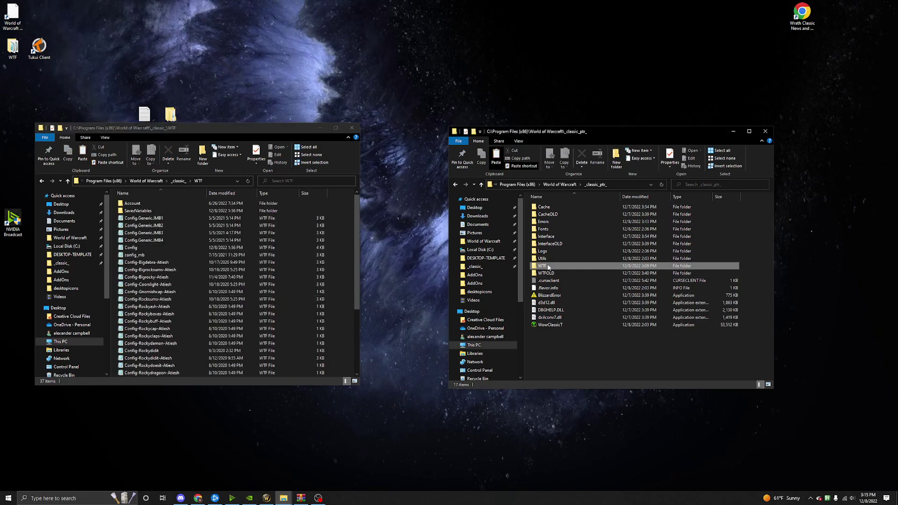
pyautogui.doubleClick(547, 266)
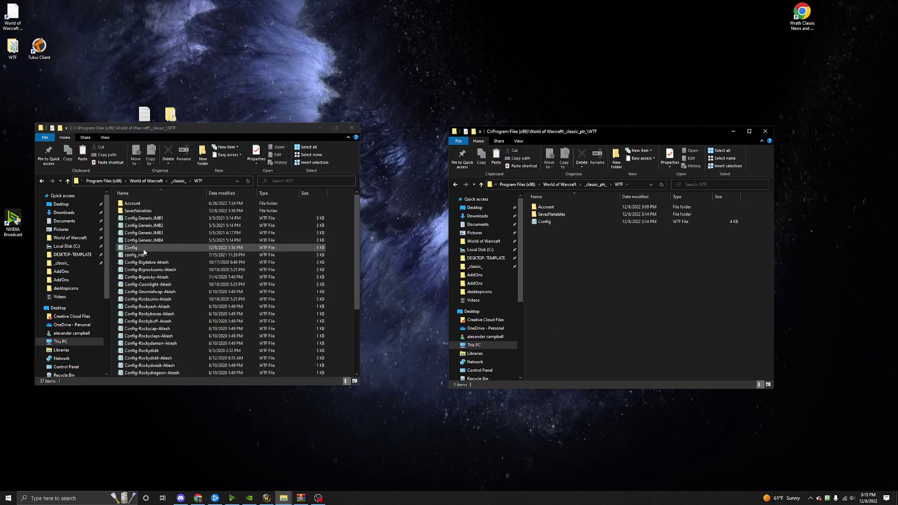
pyautogui.click(133, 204)
pyautogui.keyDown('ctrl'); pyautogui.click(135, 247); pyautogui.keyUp('ctrl')
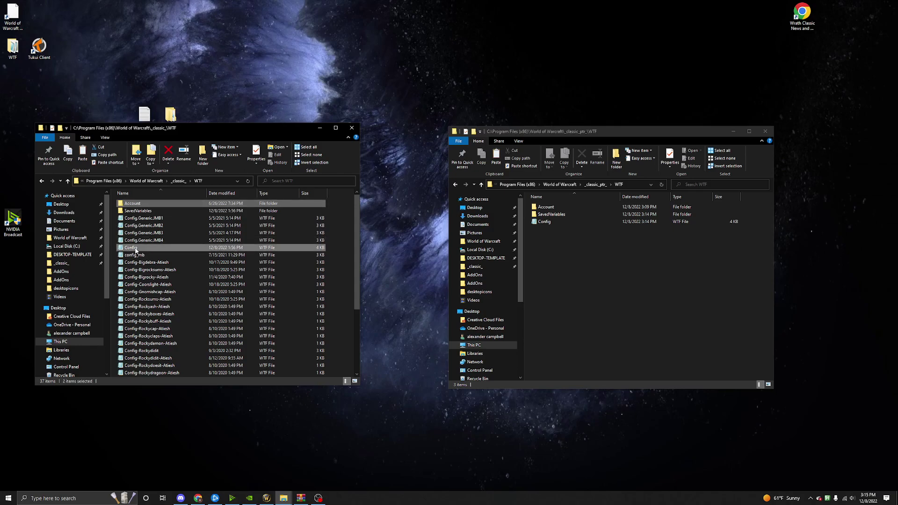
pyautogui.click(142, 211)
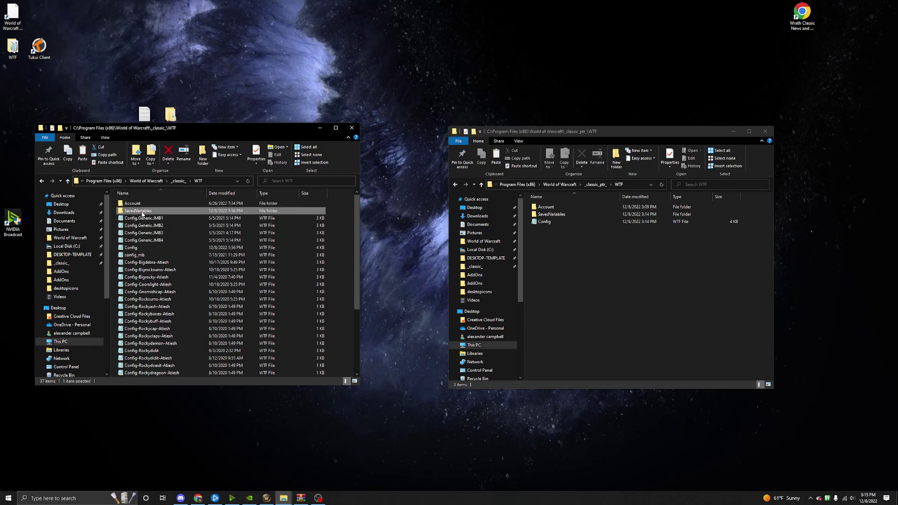
pyautogui.keyDown('ctrl'); pyautogui.click(140, 249); pyautogui.keyUp('ctrl')
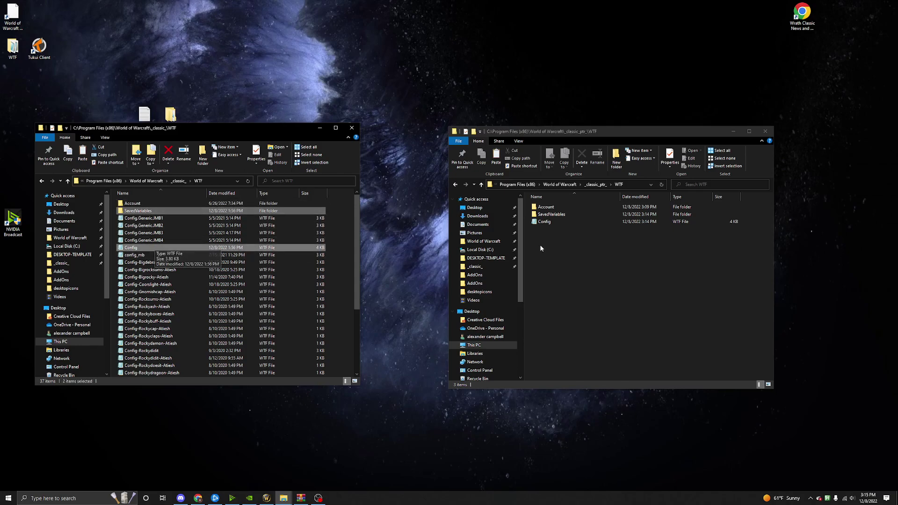
# - Delete the PTR's old SavedVariables and Config and paste the copied live folder into PTR WTF
pyautogui.moveTo(558, 231); pyautogui.dragTo(566, 214)
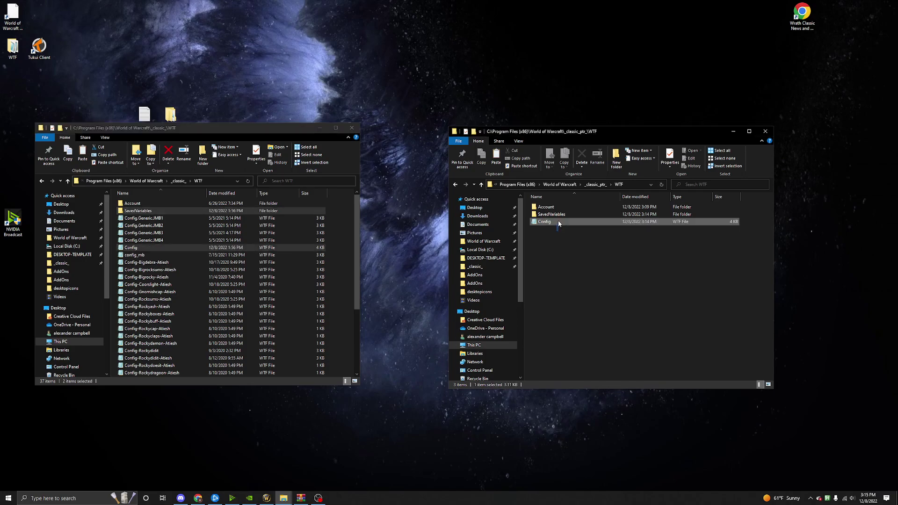
pyautogui.press('Delete')
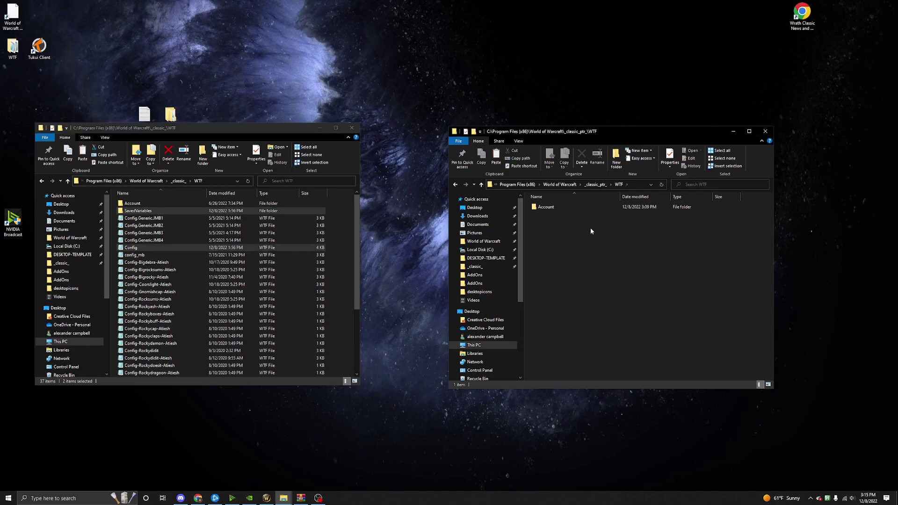
pyautogui.hotkey('ctrl', 'v')
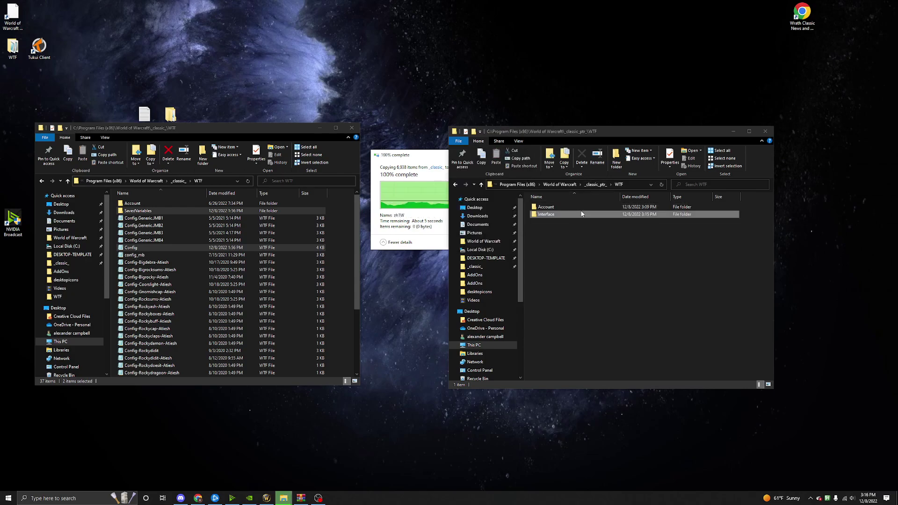
# - Open both Account folders and browse into the PTR account's Classic PTR Realm 1 folder and back
pyautogui.click(148, 203)
pyautogui.doubleClick(148, 203)
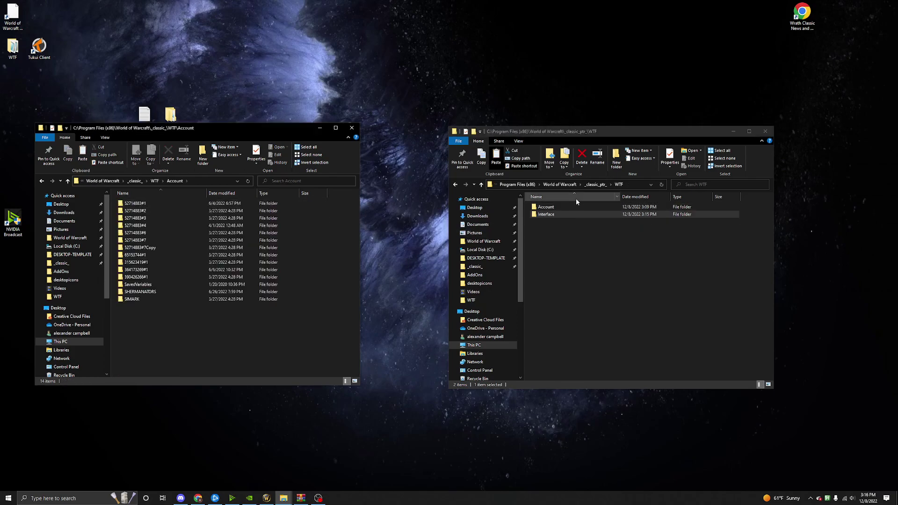
pyautogui.doubleClick(547, 206)
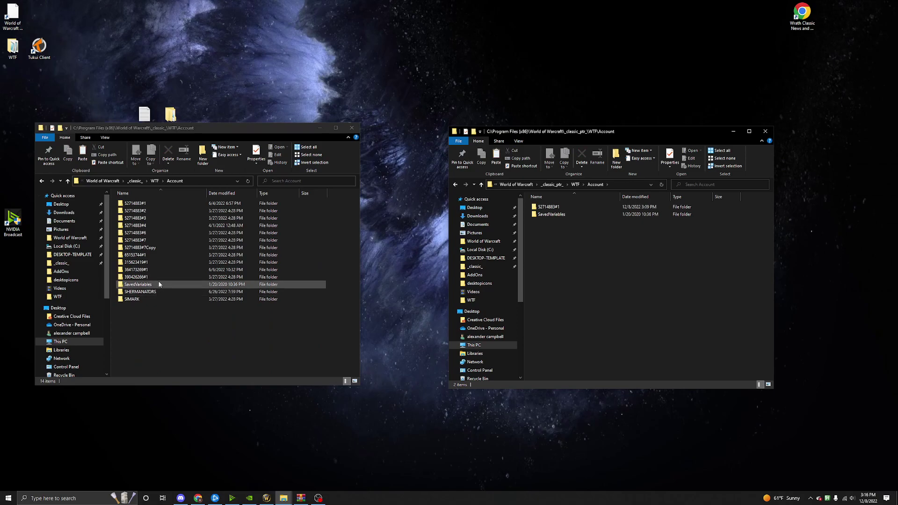
pyautogui.click(138, 285)
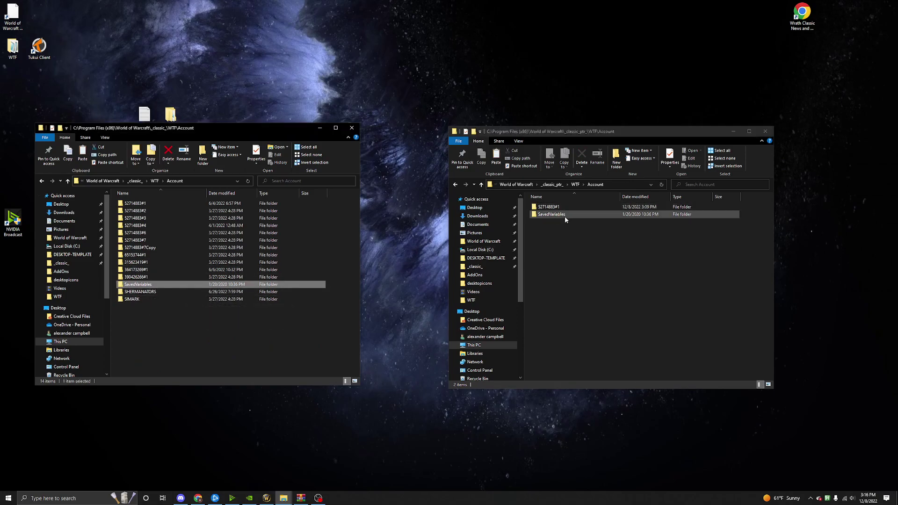
pyautogui.click(571, 231)
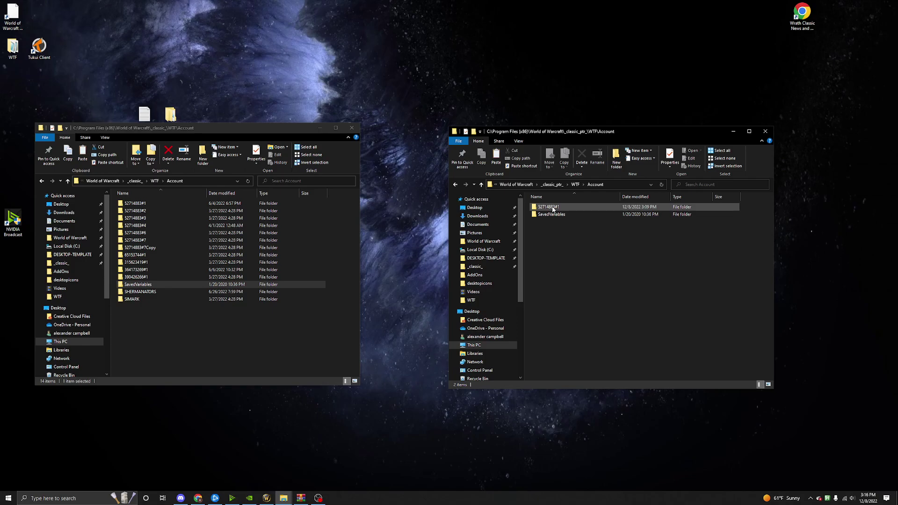
pyautogui.doubleClick(553, 209)
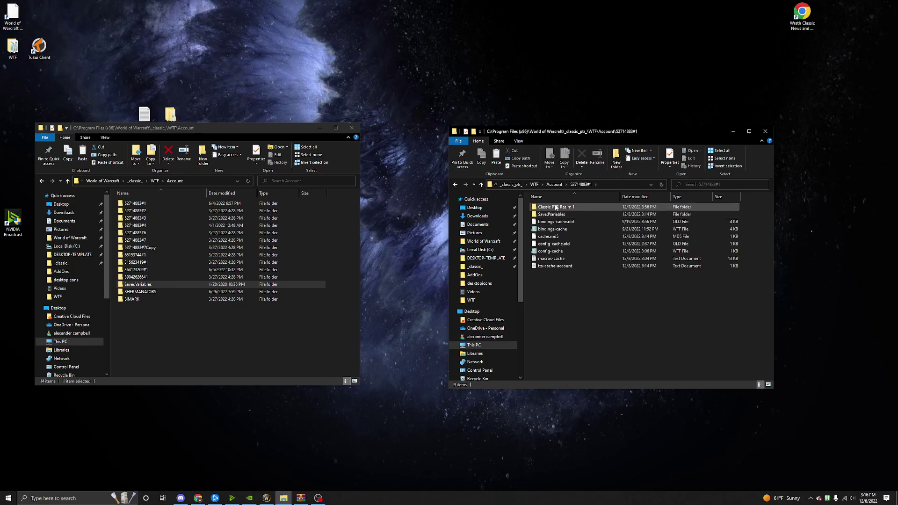
pyautogui.doubleClick(552, 210)
pyautogui.press('BackSpace')
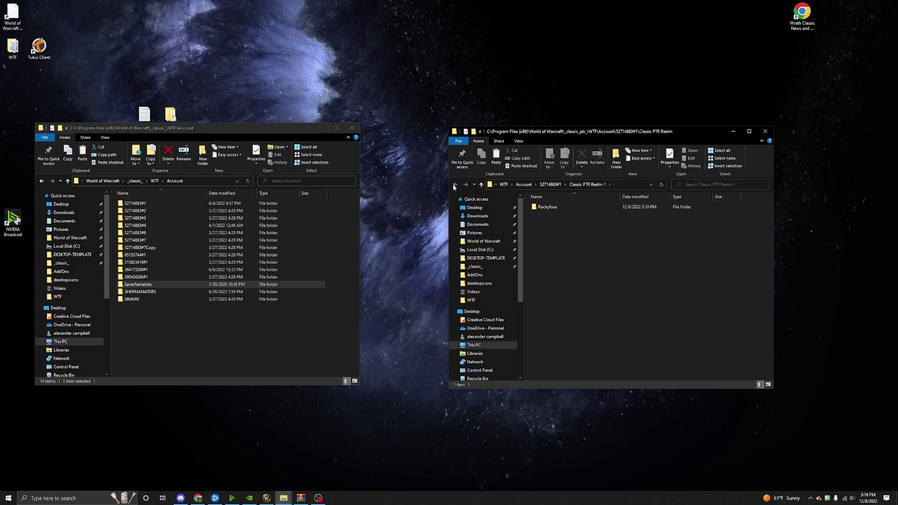
pyautogui.doubleClick(554, 207)
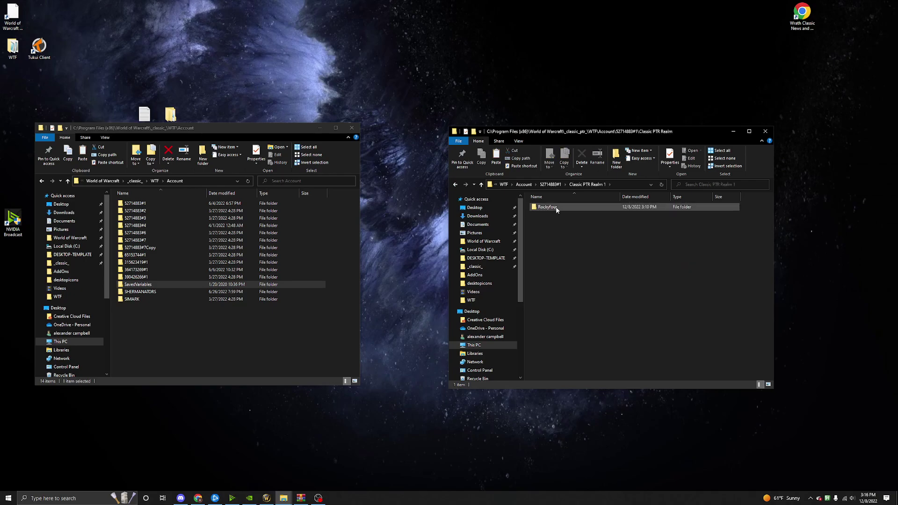
pyautogui.click(457, 185)
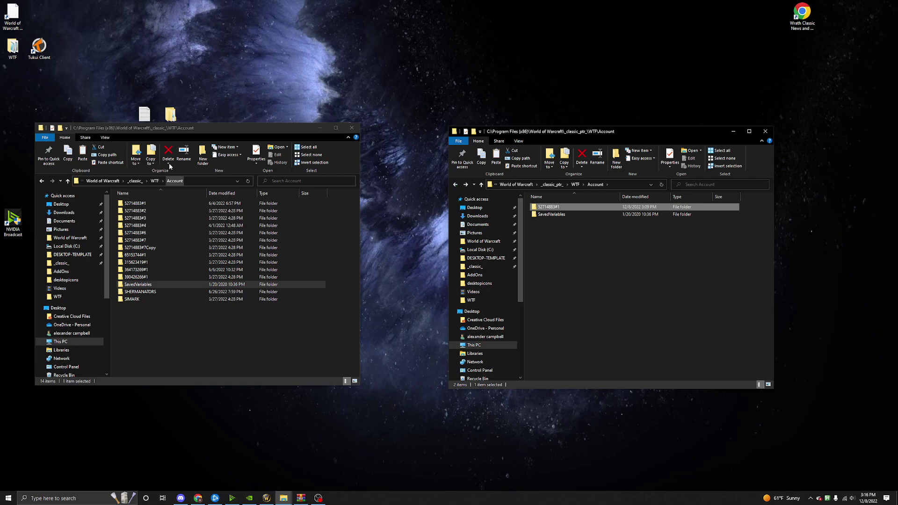
pyautogui.click(200, 130)
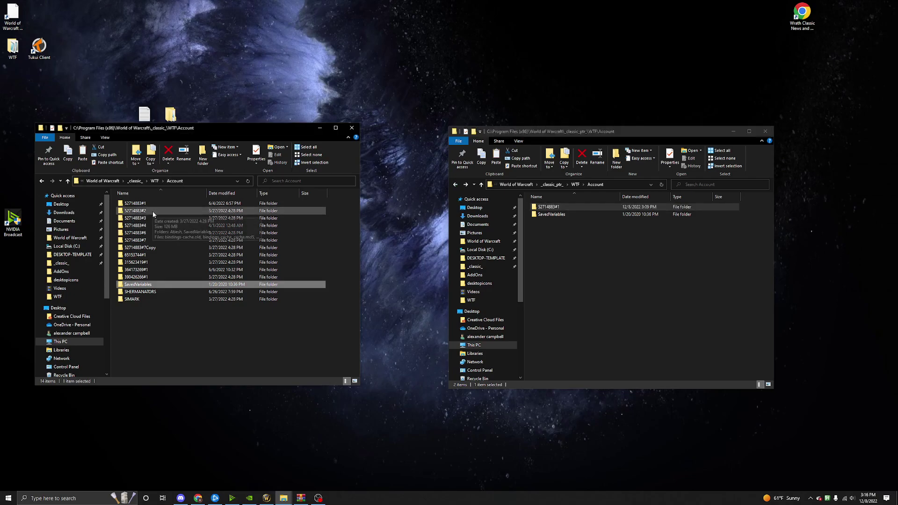
pyautogui.moveTo(135, 210)
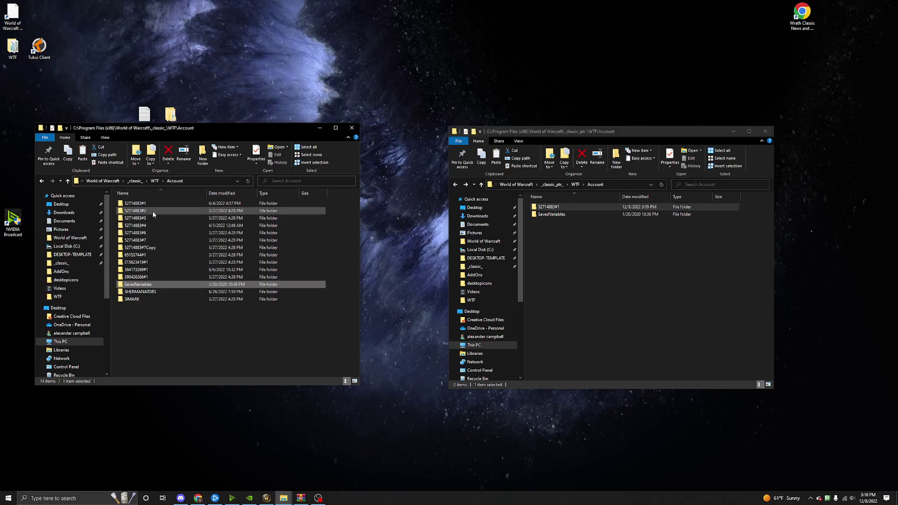
pyautogui.doubleClick(154, 212)
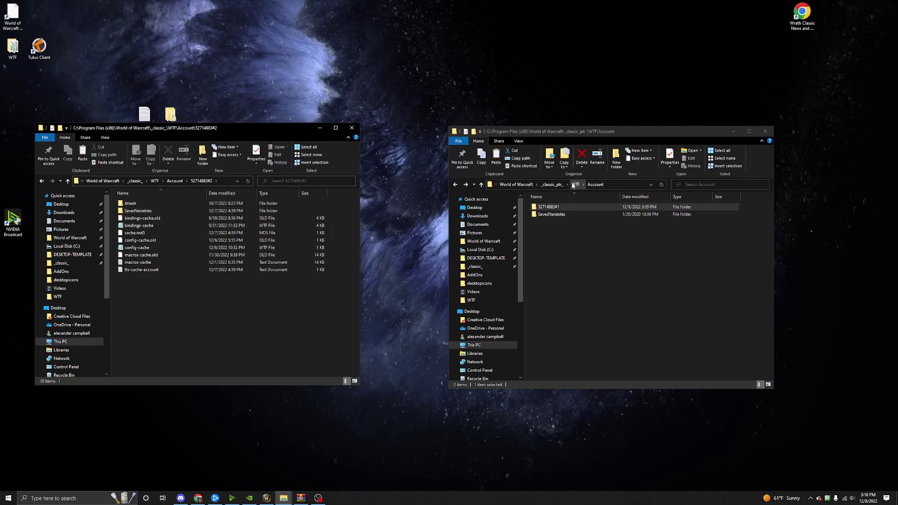
pyautogui.doubleClick(554, 207)
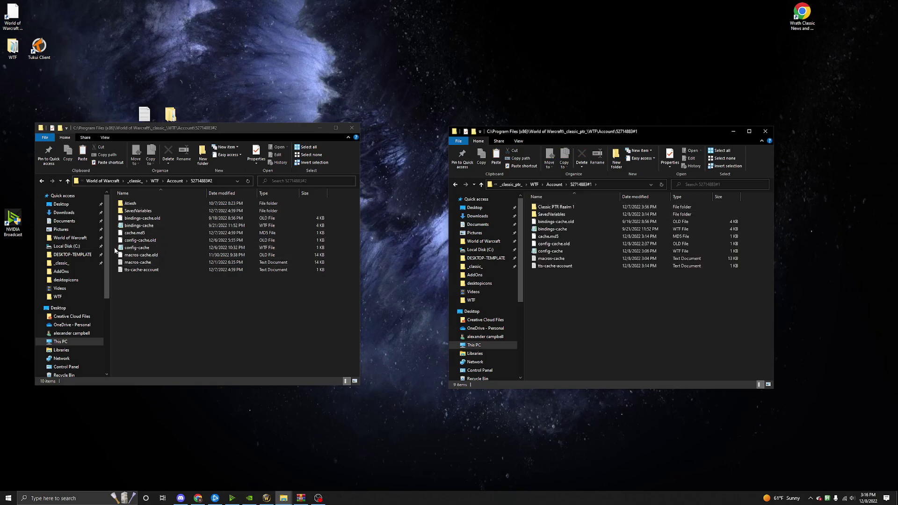
pyautogui.moveTo(114, 254); pyautogui.dragTo(144, 211)
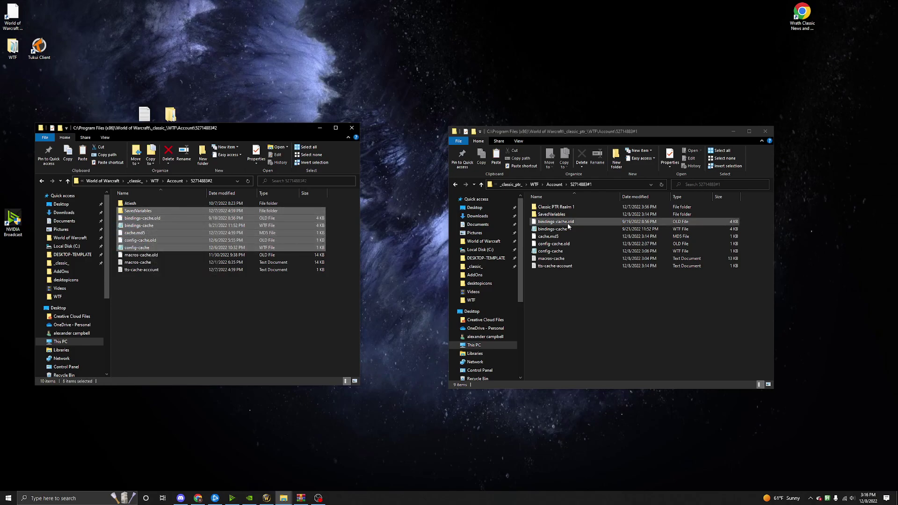
# - Delete the PTR account's matching old files and paste the live copies in their place
pyautogui.moveTo(527, 254); pyautogui.dragTo(569, 210)
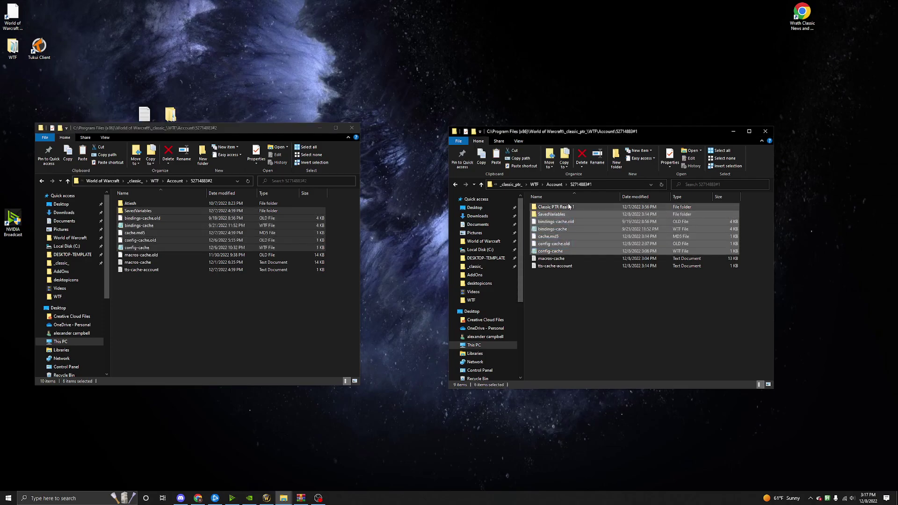
pyautogui.press('Delete')
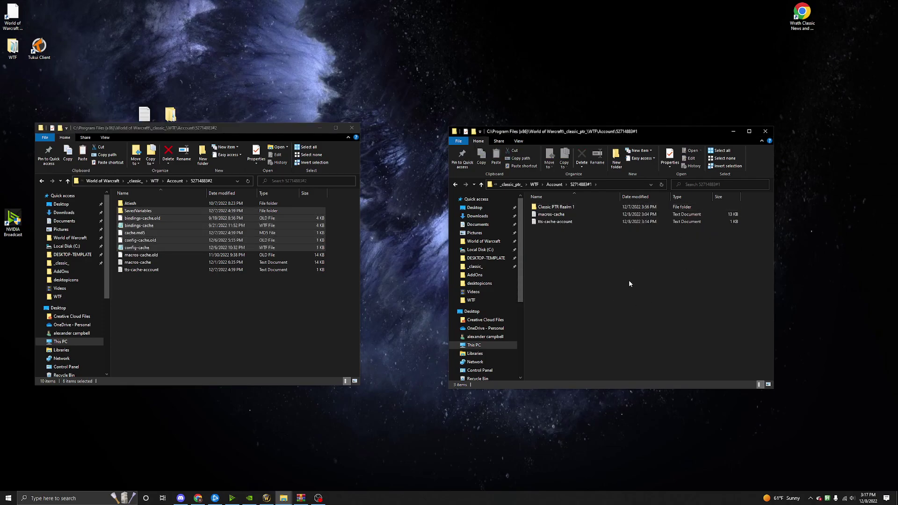
pyautogui.hotkey('ctrl', 'v')
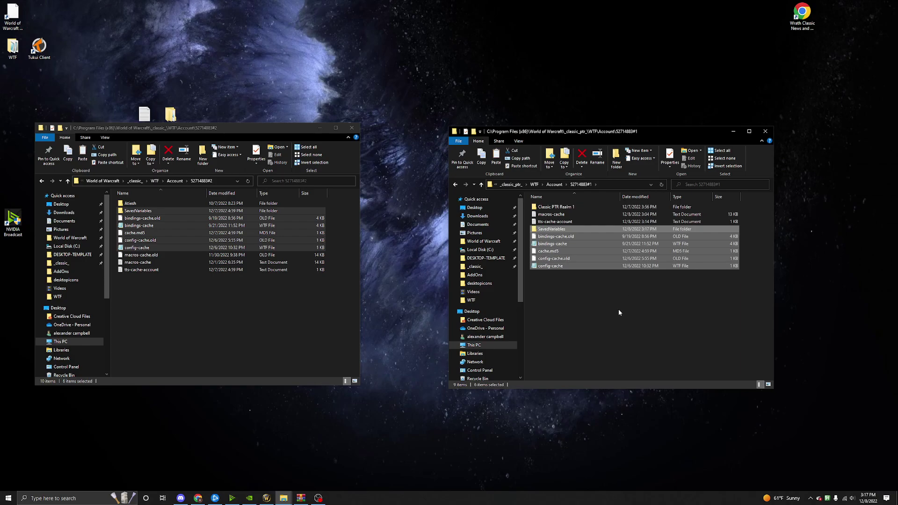
pyautogui.click(618, 310)
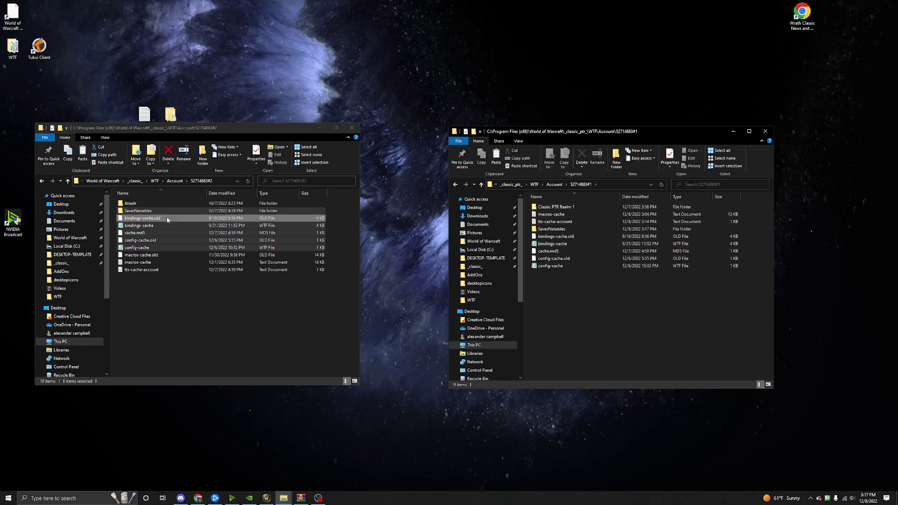
# - Open Atiesh\Rockyfour and Classic PTR Realm 1\Rockyfour and select live AddOns through layout-local
pyautogui.doubleClick(160, 202)
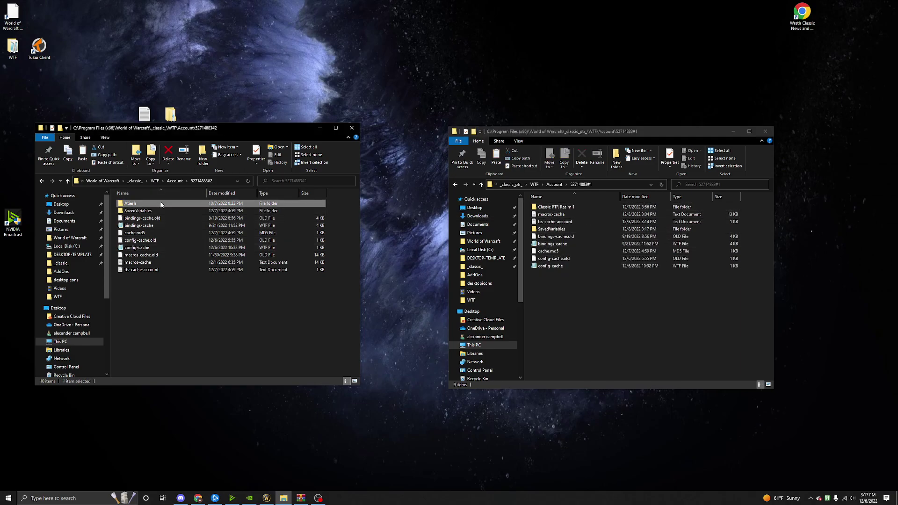
pyautogui.doubleClick(595, 206)
pyautogui.scroll(-5, 231, 254)
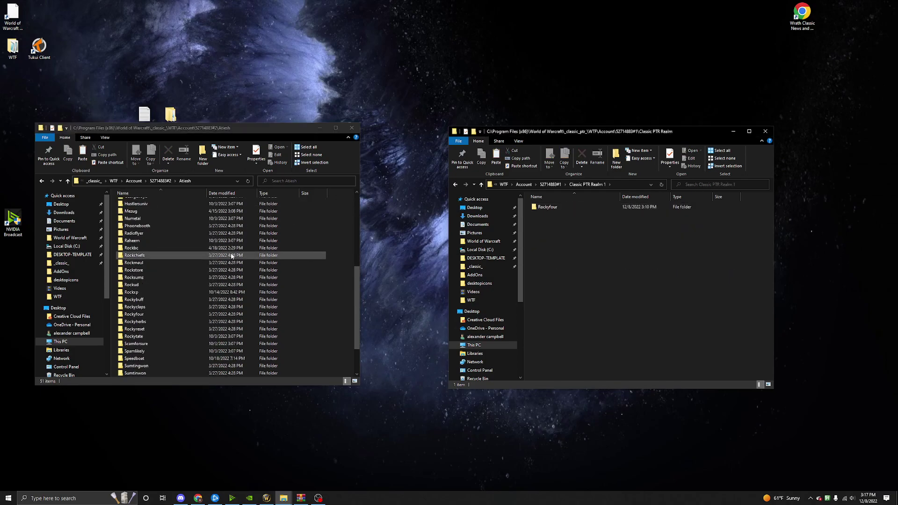
pyautogui.scroll(-3, 231, 257)
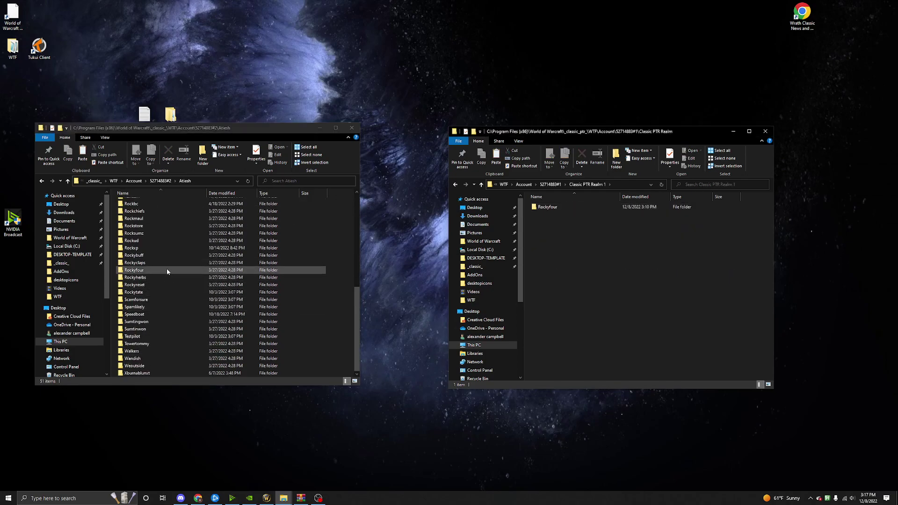
pyautogui.doubleClick(167, 269)
pyautogui.doubleClick(547, 208)
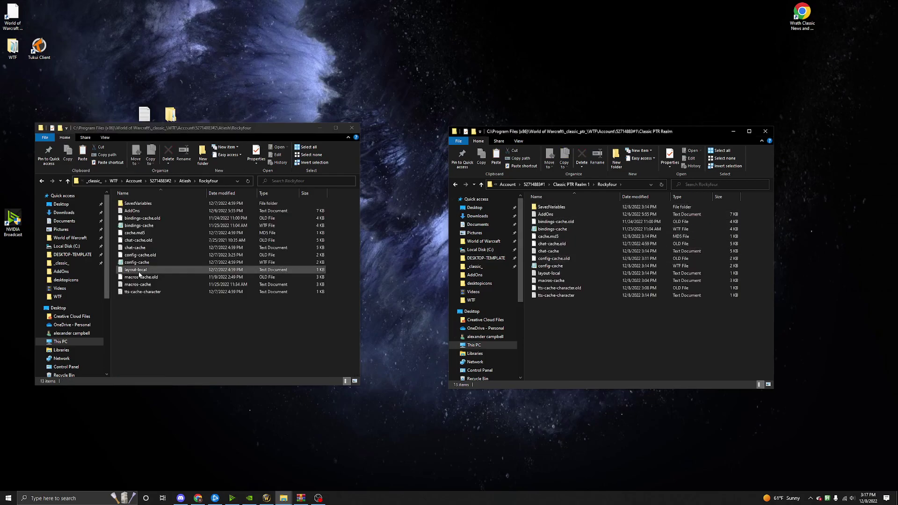
pyautogui.moveTo(162, 272); pyautogui.dragTo(155, 210)
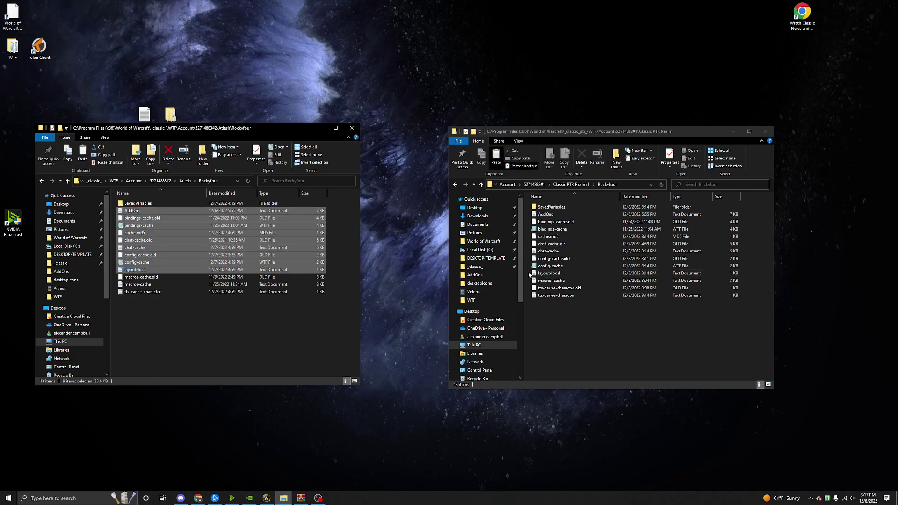
# - Replace the PTR Rockyfour files with the live copies, then bring up the Battle.net launcher
pyautogui.moveTo(527, 275); pyautogui.dragTo(573, 216)
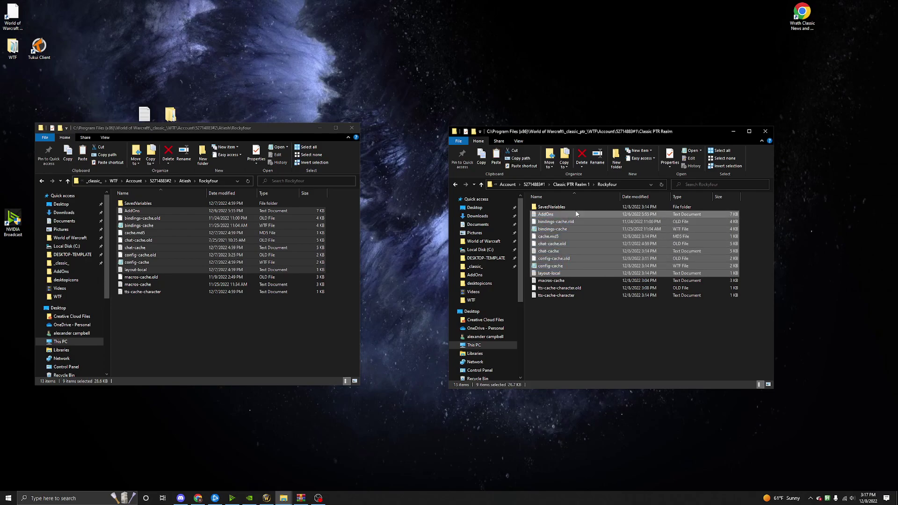
pyautogui.press('Delete')
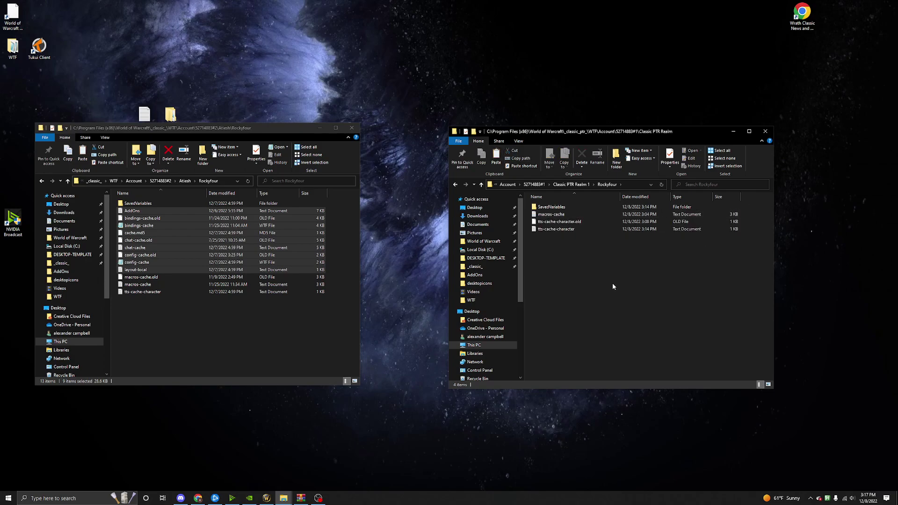
pyautogui.hotkey('ctrl', 'v')
pyautogui.click(631, 358)
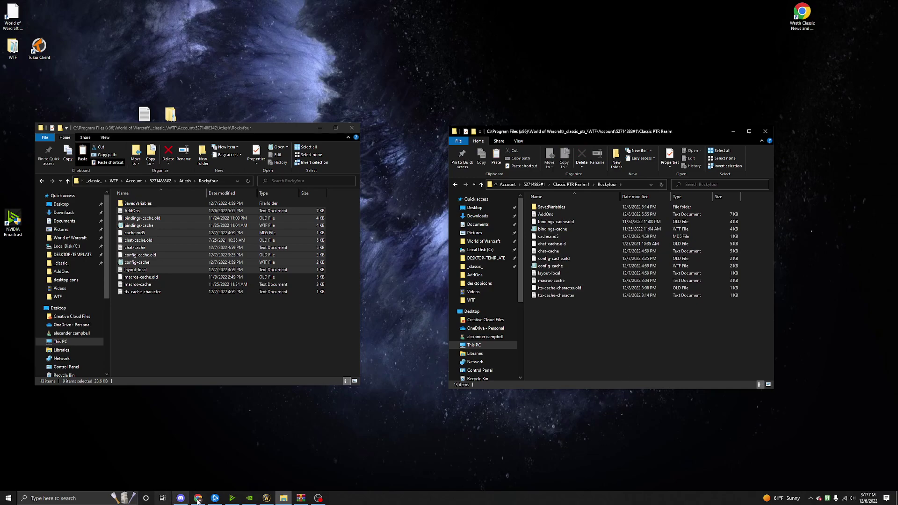
pyautogui.click(215, 498)
# - Launch the Wrath Classic PTR, load the out-of-date addons anyway and accept the addon list unchanged
pyautogui.click(515, 420)
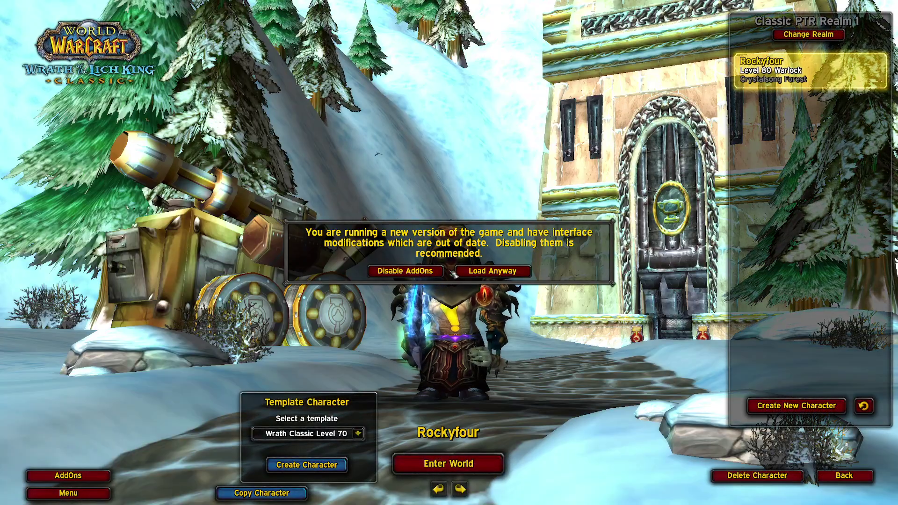
pyautogui.click(491, 271)
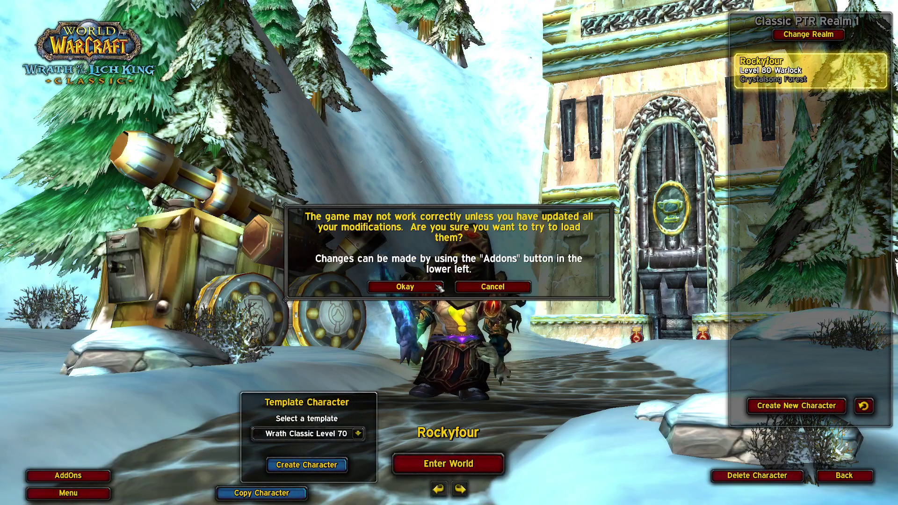
pyautogui.click(417, 284)
pyautogui.click(68, 476)
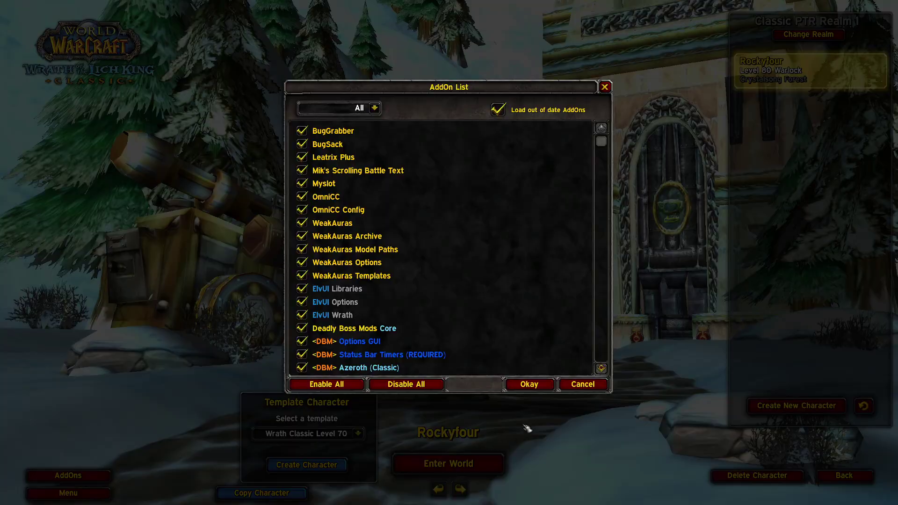
pyautogui.click(529, 384)
# - Enter the world as Rockyfour in Crystalsong Forest and drag the Bug Reporter frame above the action bars
pyautogui.click(447, 463)
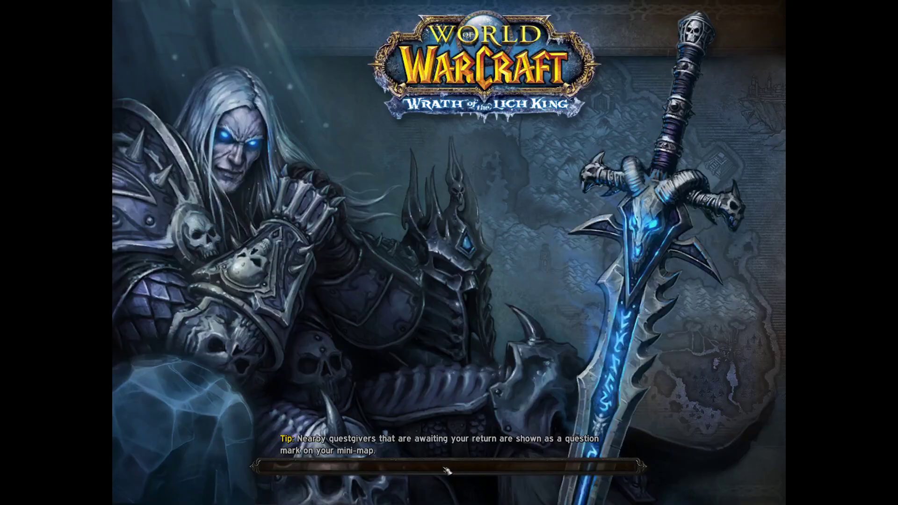
pyautogui.hotkey('alt', 'Tab')
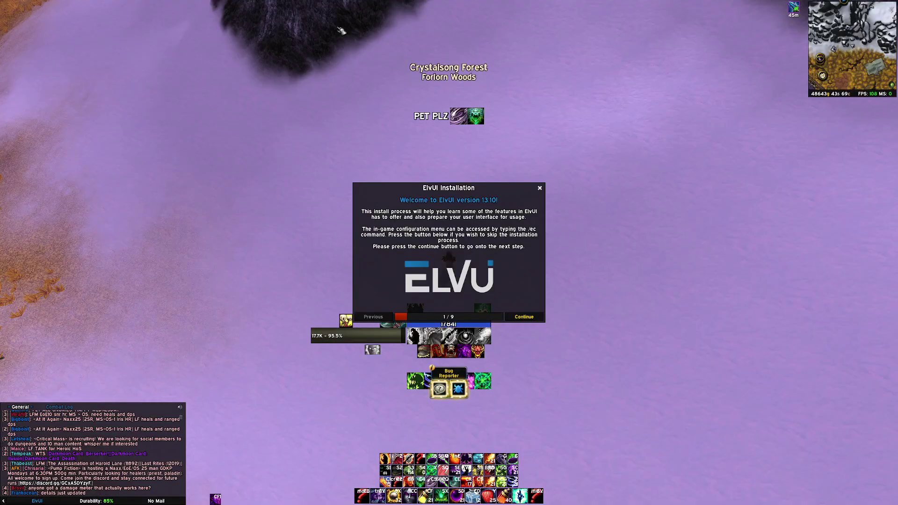
pyautogui.moveTo(378, 43); pyautogui.dragTo(471, 262)
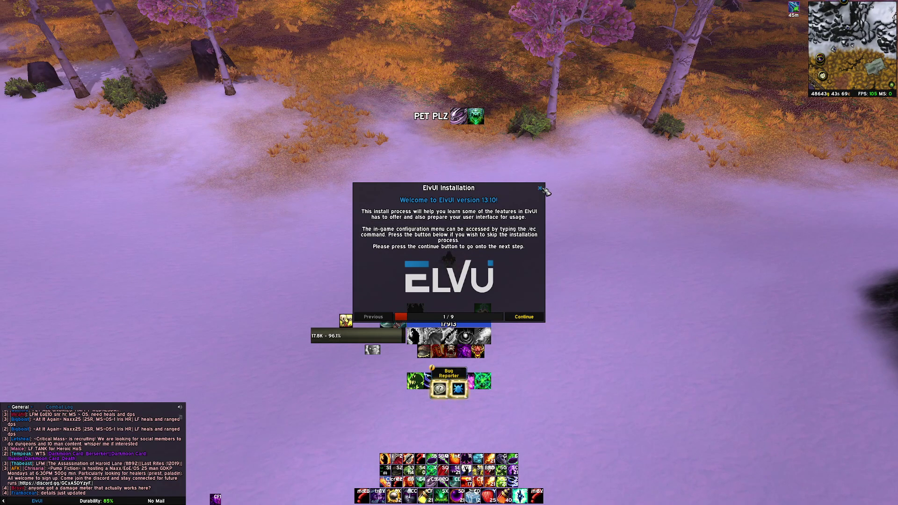
pyautogui.moveTo(450, 373); pyautogui.dragTo(333, 481)
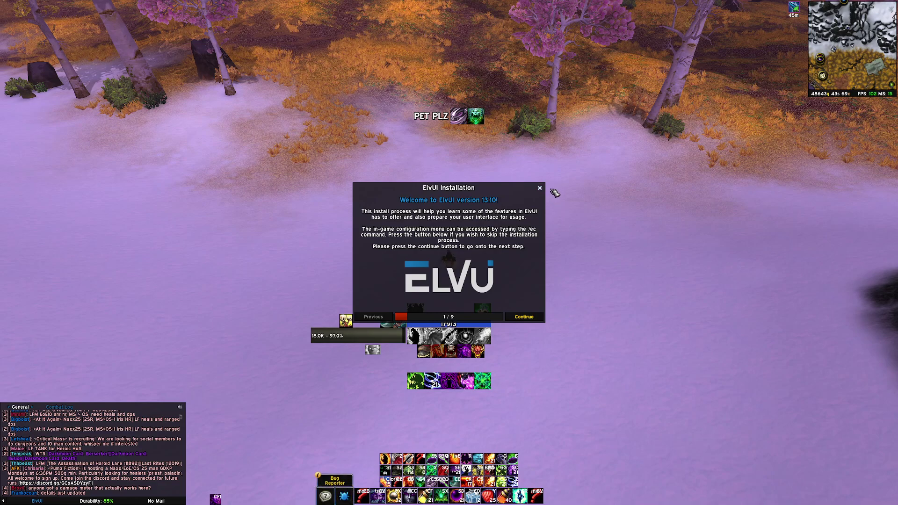
# - Dismiss the ElvUI installer and check the Existing Profiles list in /elvui Profiles (current: Default)
pyautogui.click(541, 188)
pyautogui.write('/elvui')
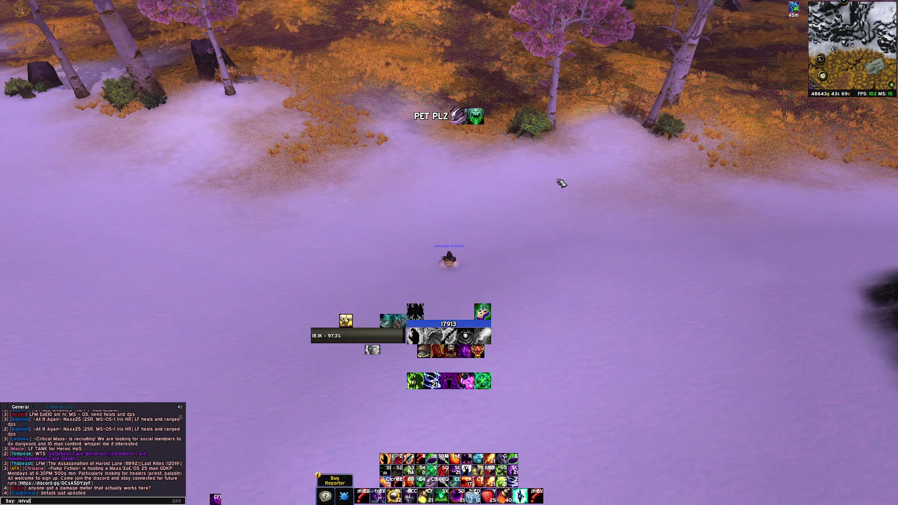
pyautogui.press('Return')
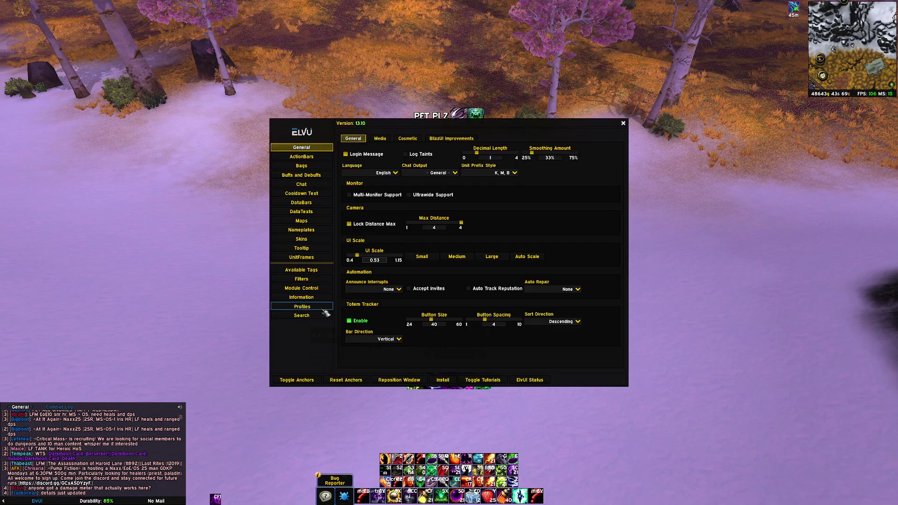
pyautogui.click(308, 306)
pyautogui.click(456, 218)
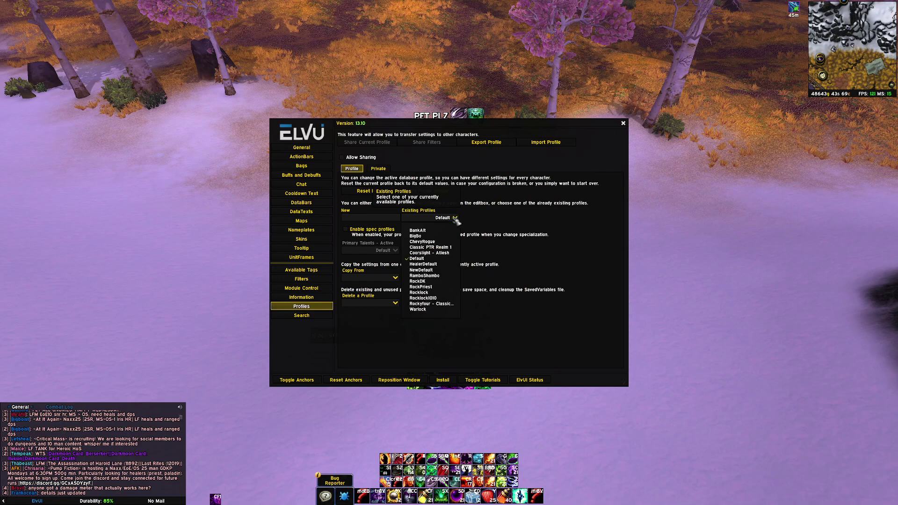
pyautogui.click(456, 218)
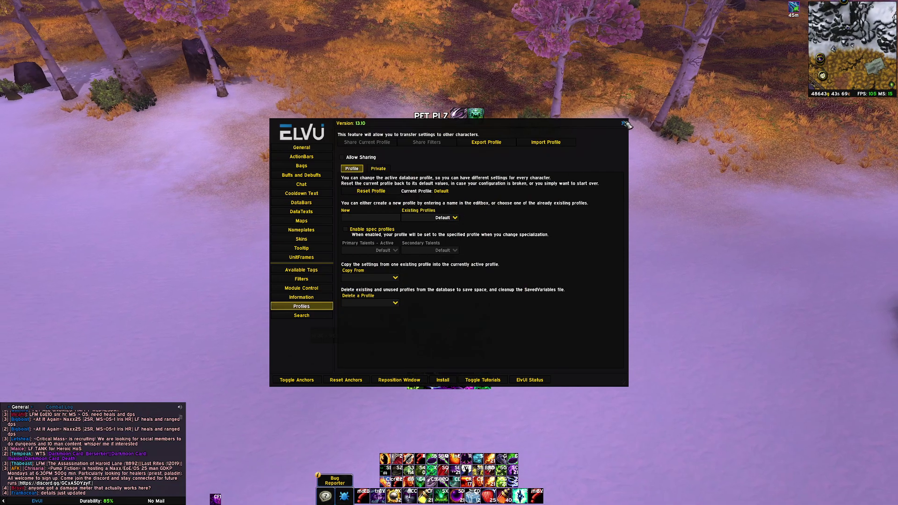
pyautogui.click(625, 124)
pyautogui.write('/wa')
# - Review the WeakAuras aura list via /wa and close it
pyautogui.press('Return')
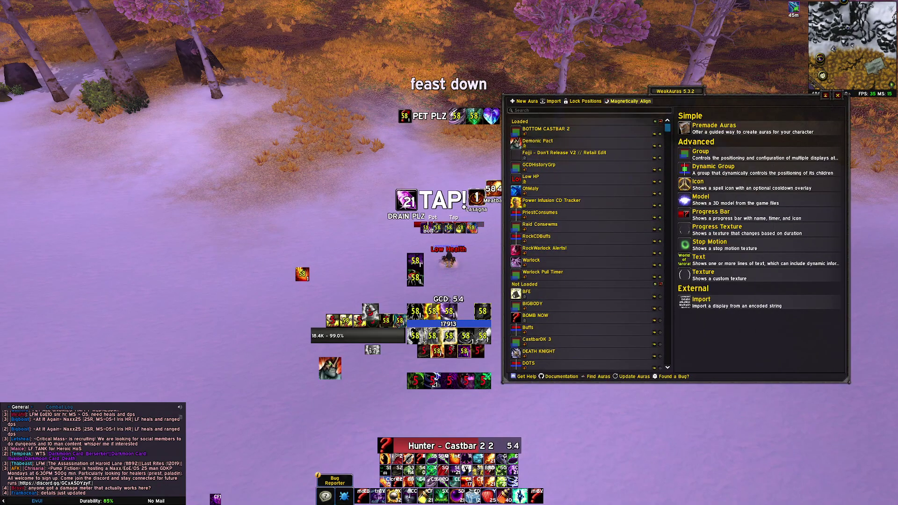
pyautogui.press('Escape')
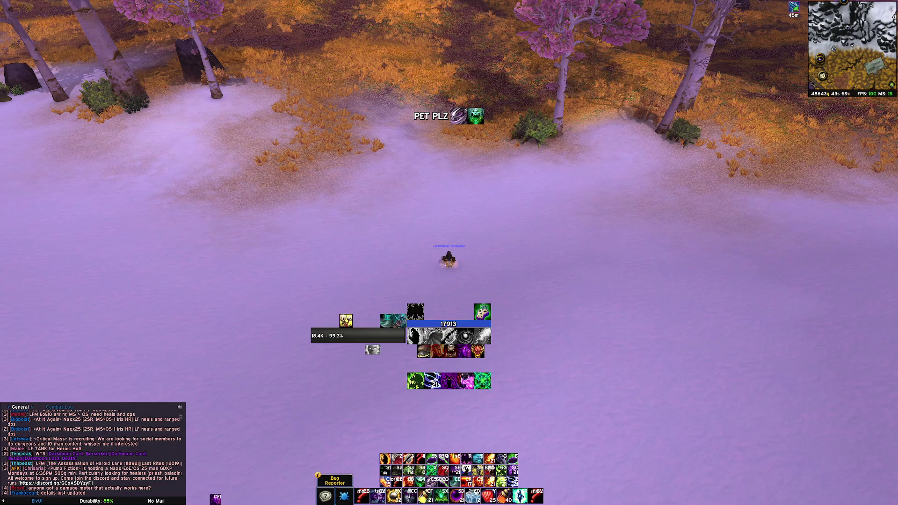